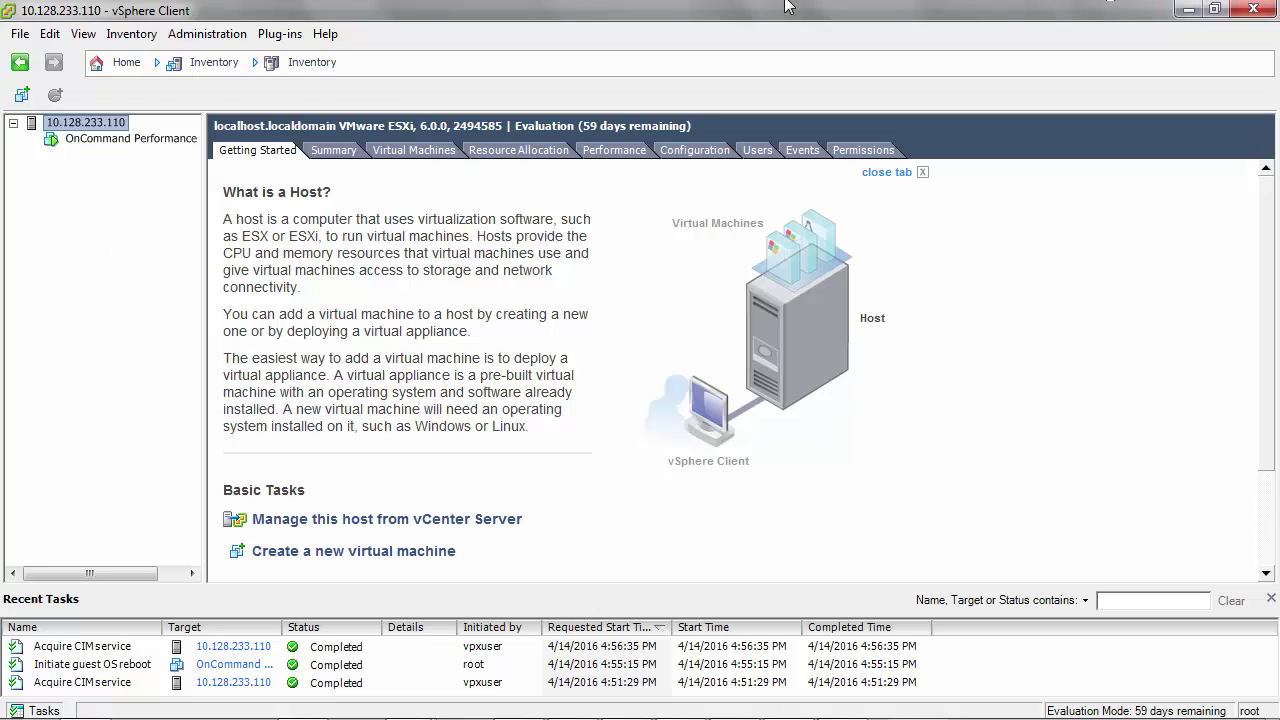
Restart the guest OS of the OnCommand Performance Manager VM from its console, confirming the reboot.
left_click(127, 143)
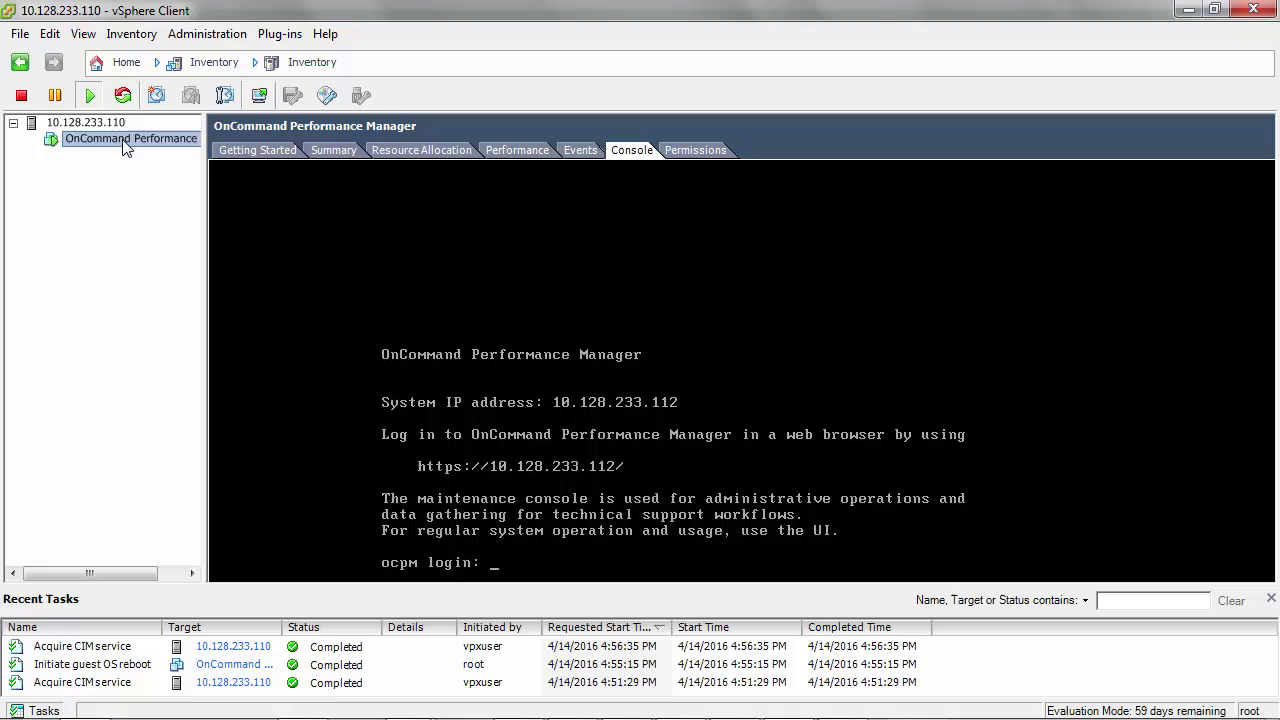
right_click(135, 148)
mouse_move(176, 152)
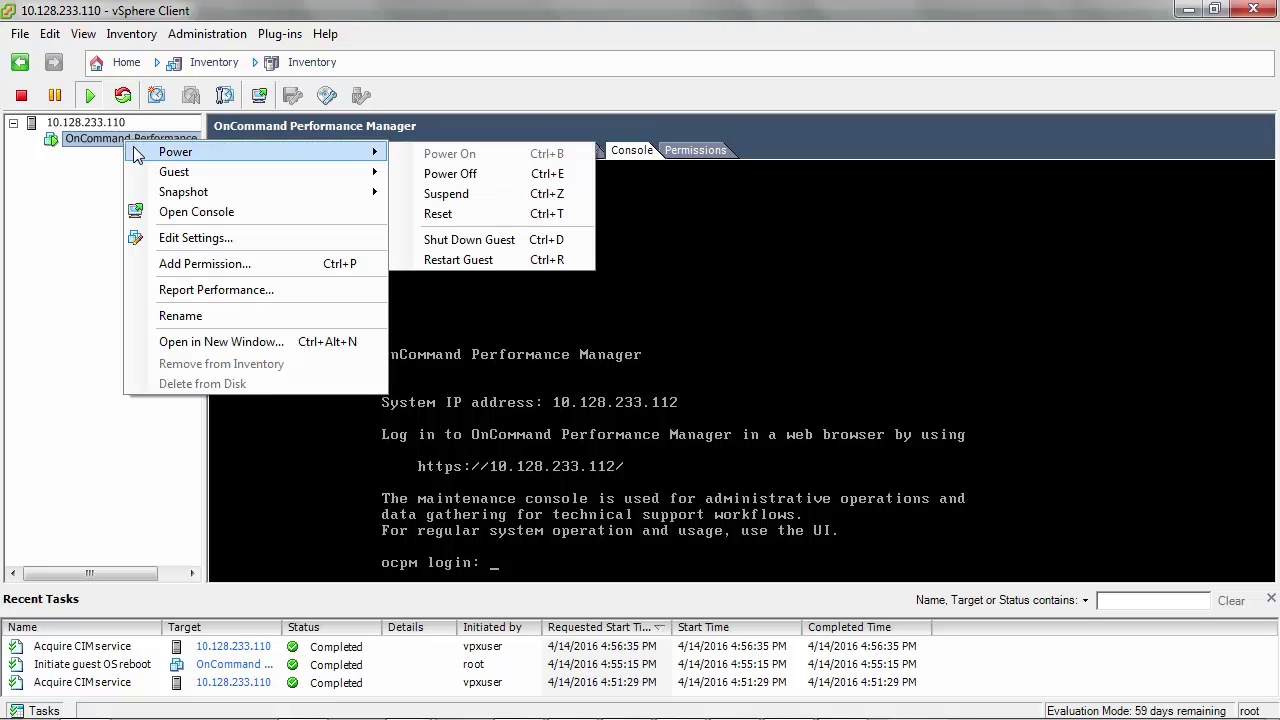
left_click(460, 261)
left_click(698, 440)
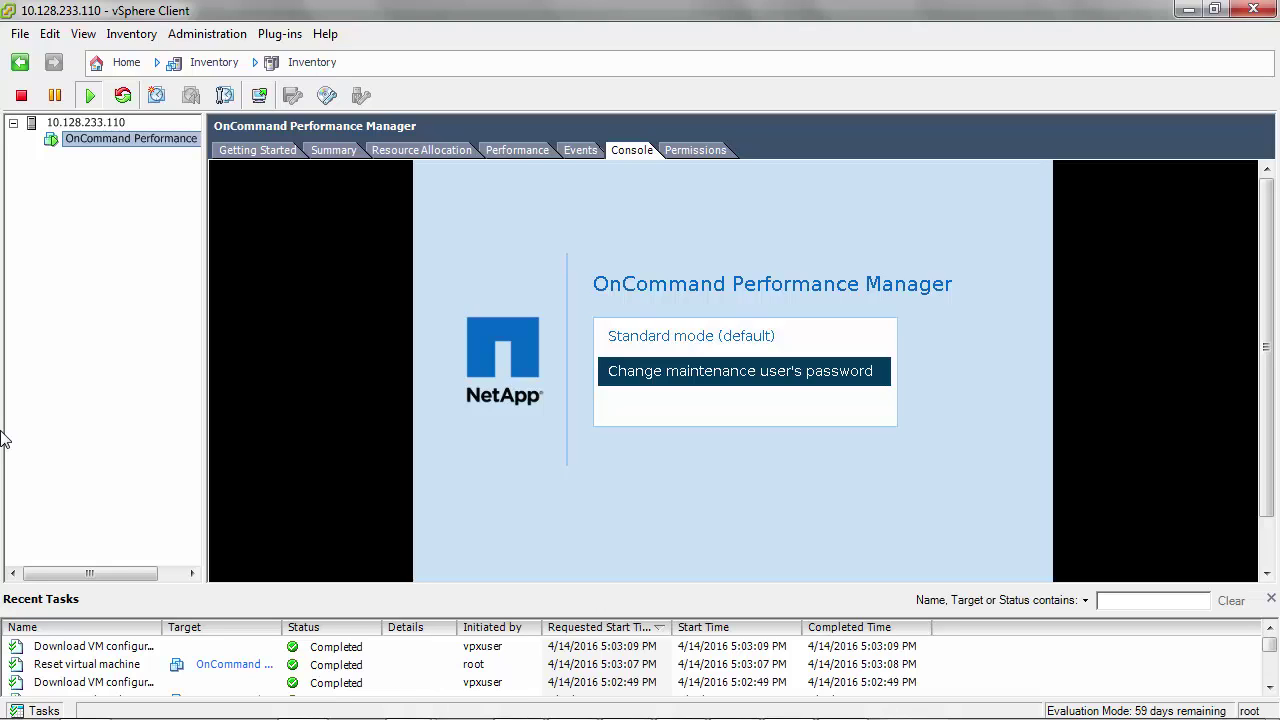
Choose 'Change maintenance user's password' in the console boot menu and submit the new password.
left_click(760, 380)
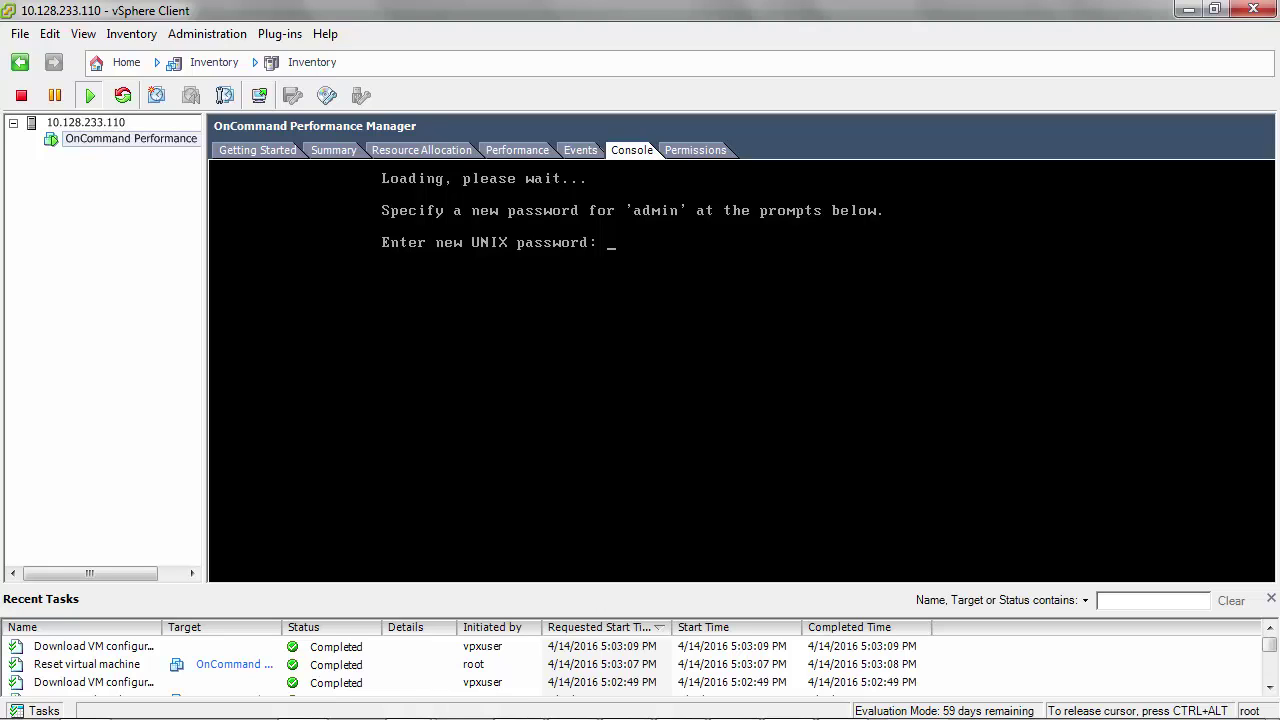
key("Return")
key("Return")
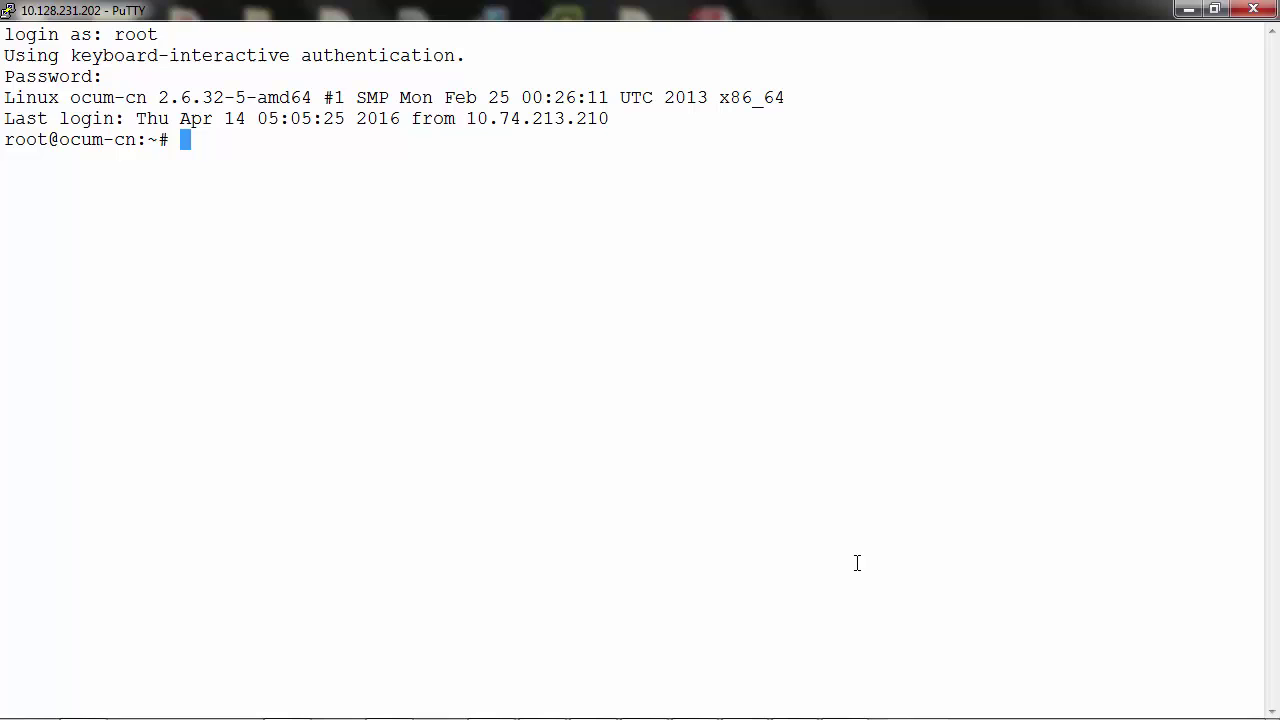
List /etc/passwd and highlight the umadmin maintenance user entry.
type("cat")
type(" /etc/passwd")
key("Return")
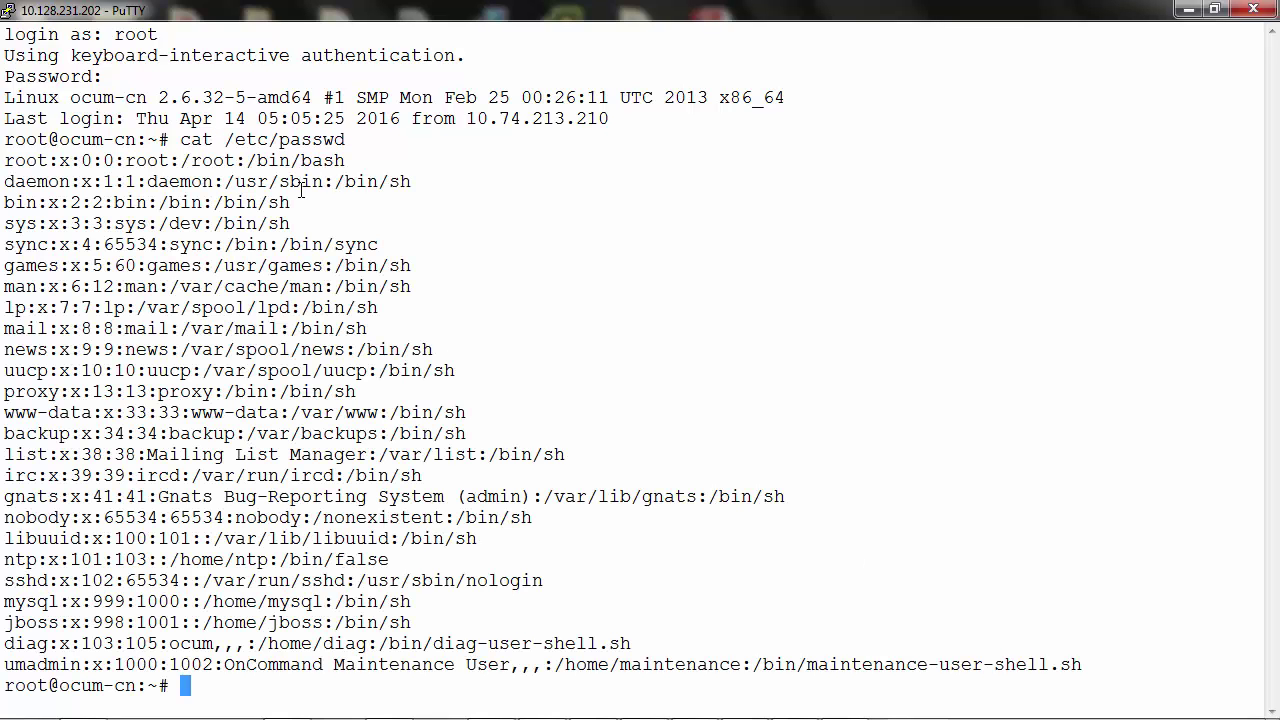
left_click_drag(4, 664, 1082, 664)
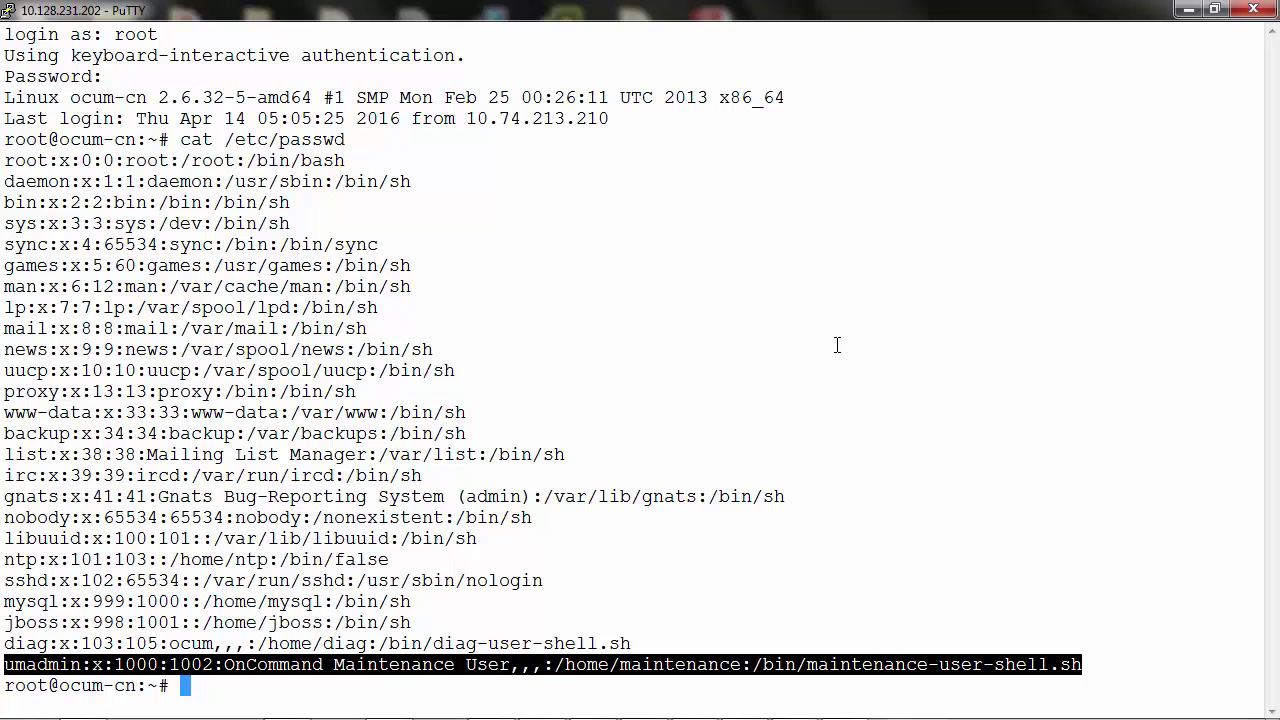
Run passwd umadmin and enter the new umadmin password.
type("passwd")
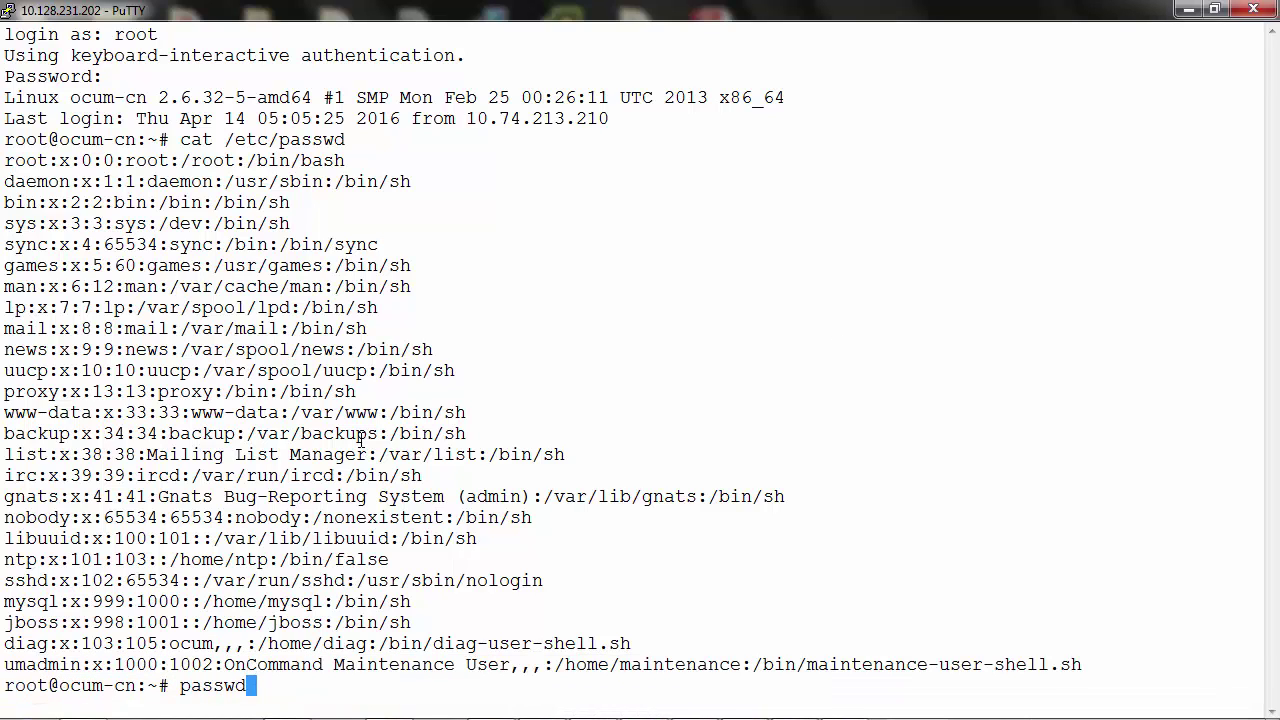
type(" umadmin")
key("Return")
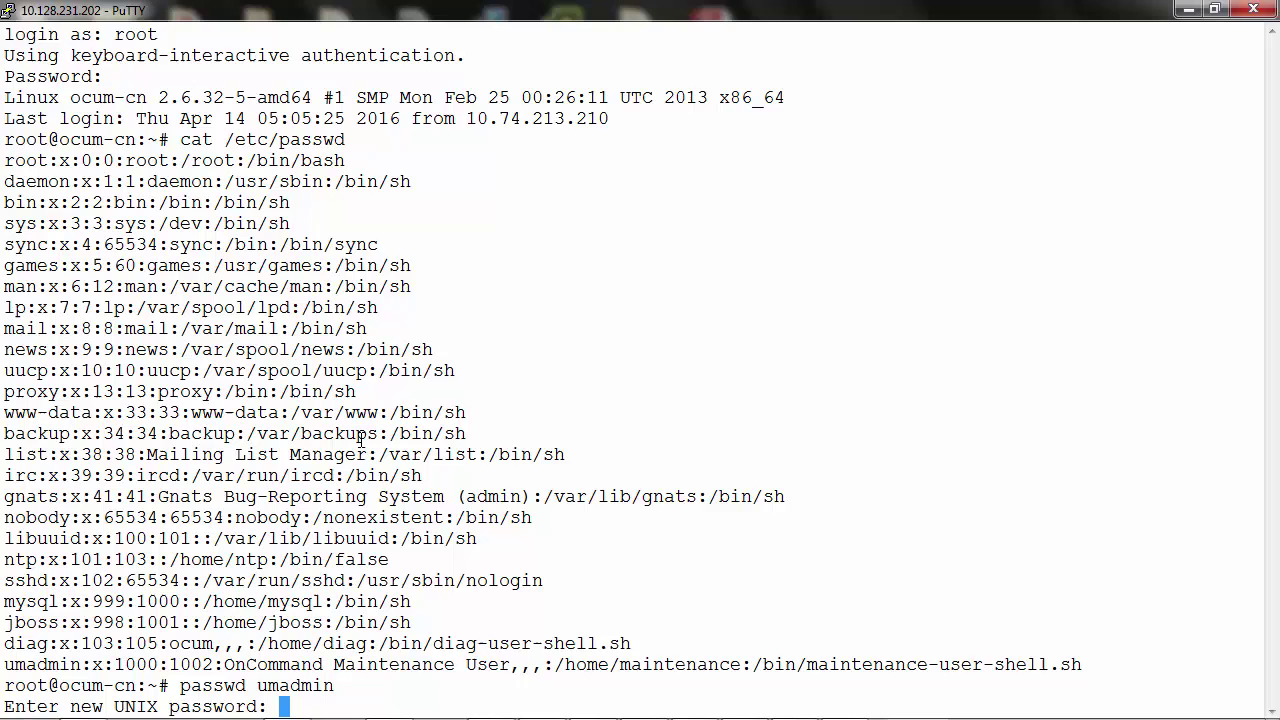
key("Return")
key("Return")
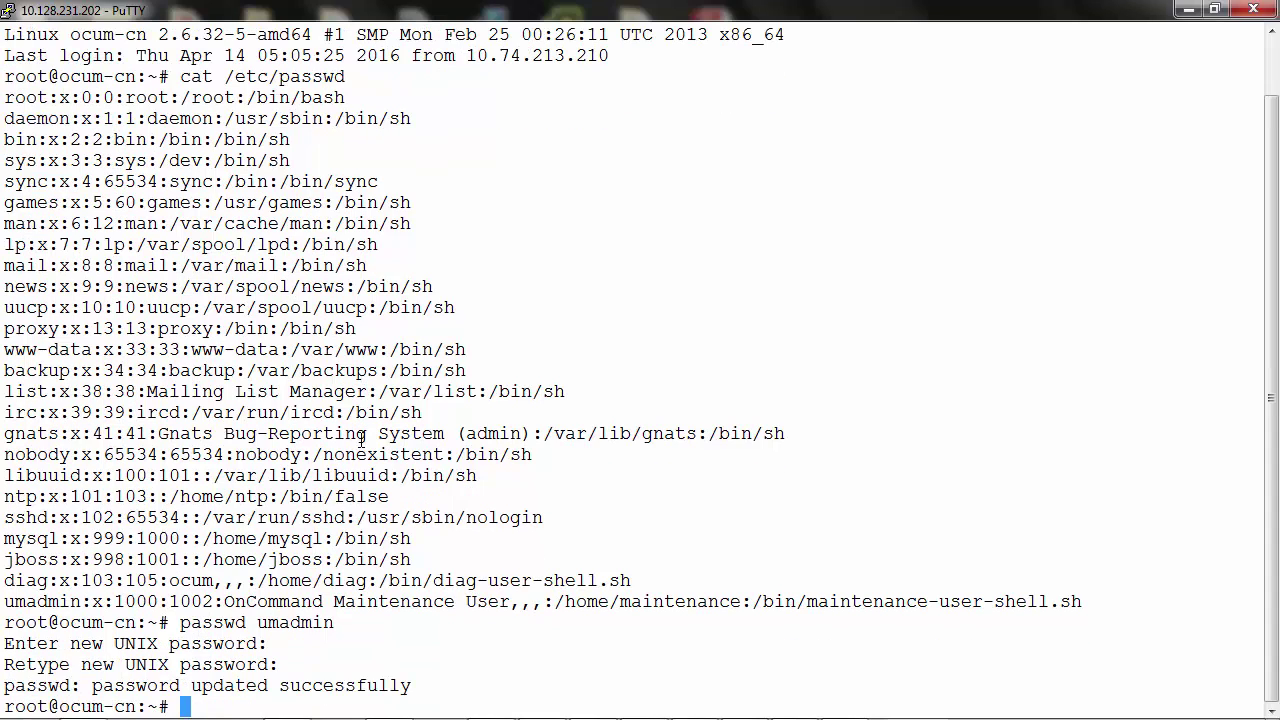